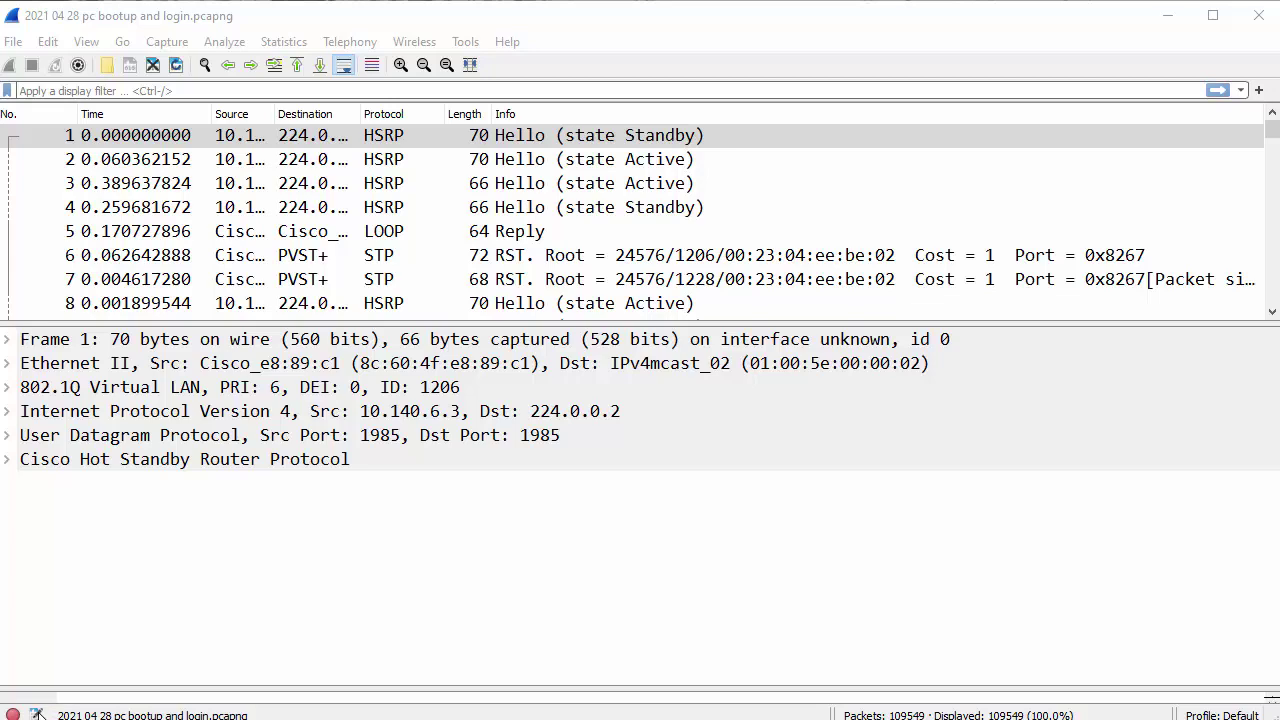
Enter the capture file comments "bootup and login capture using my profitap IOTA" and "captured from my desk" on separate lines in the file properties
click(37, 713)
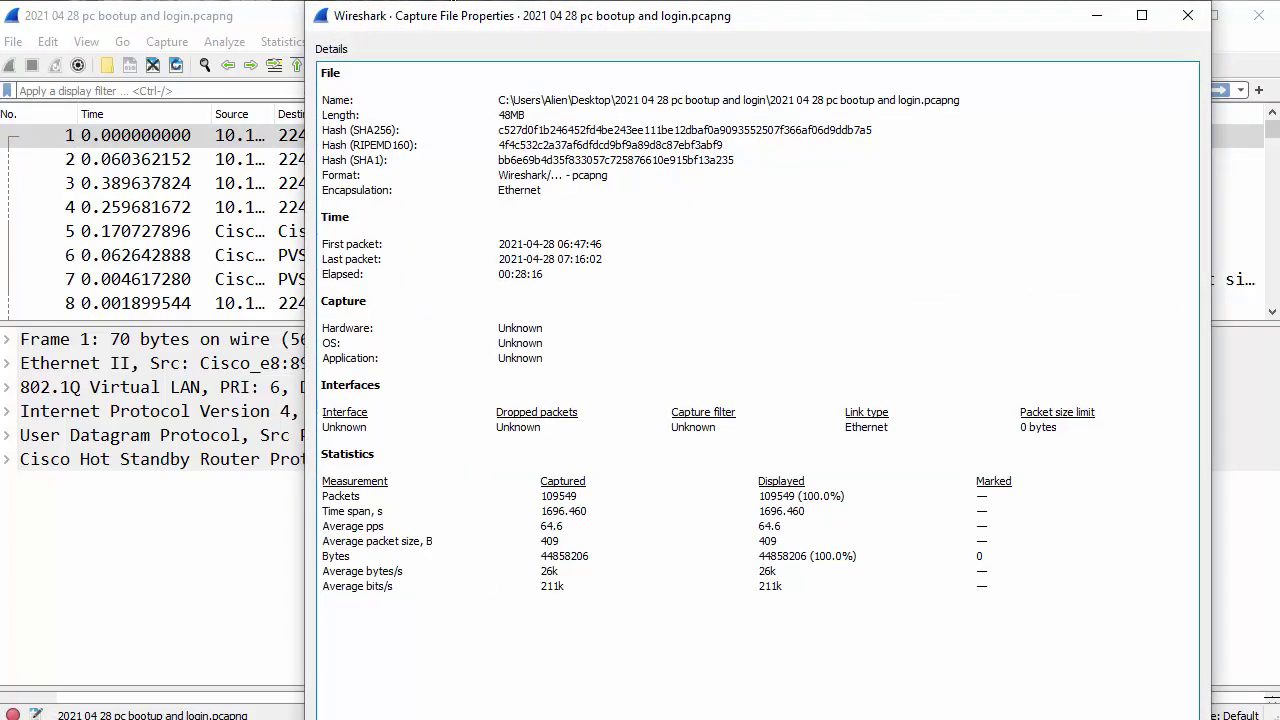
drag(305, 718, 268, 698)
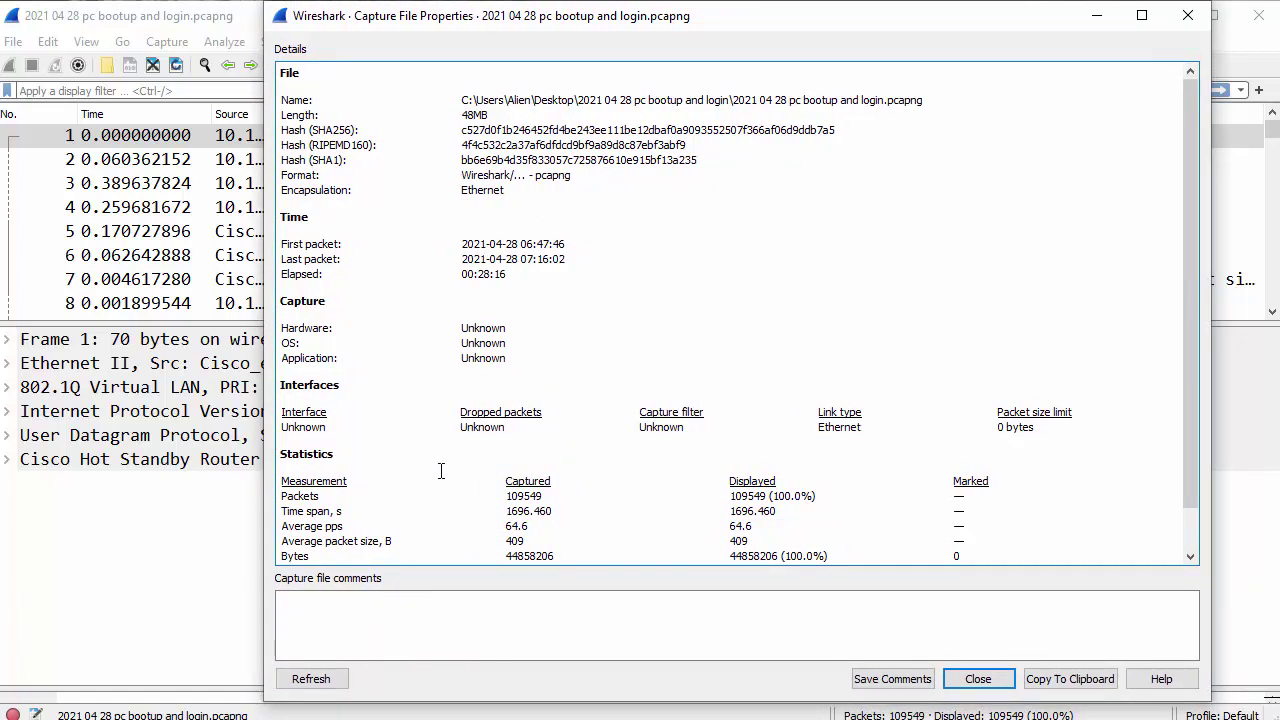
click(324, 617)
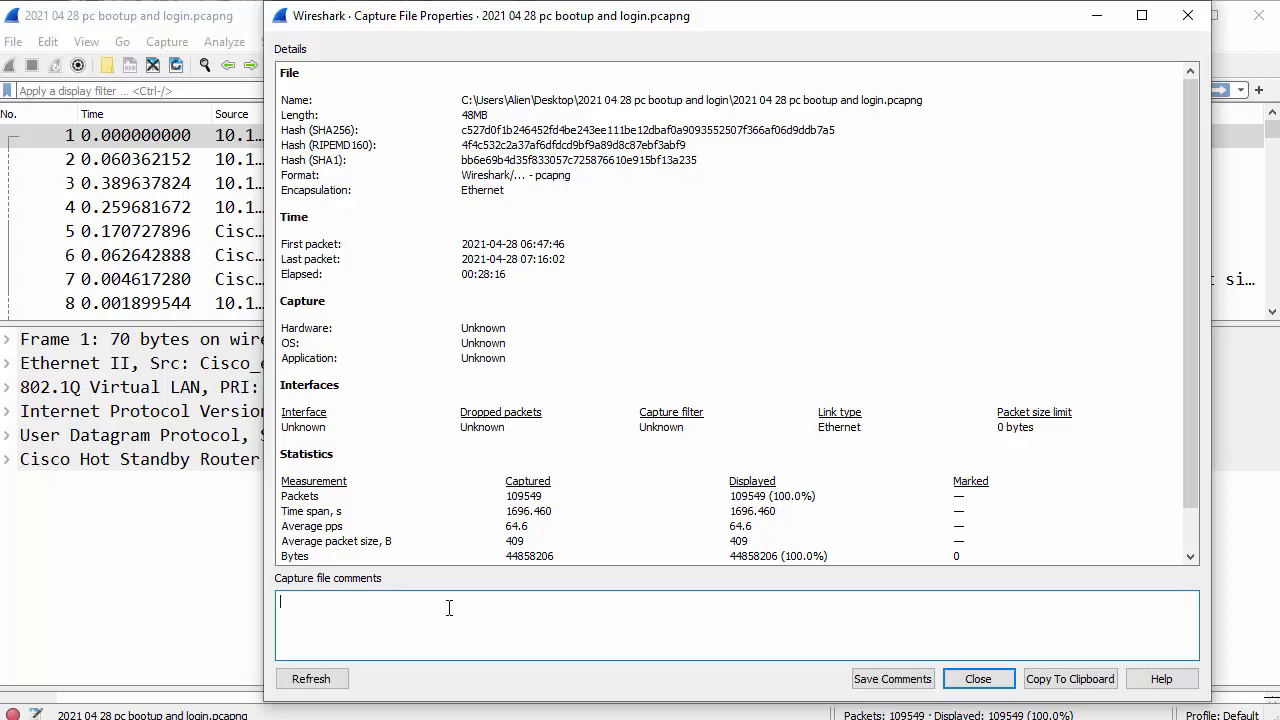
text(bootup and login capture using )
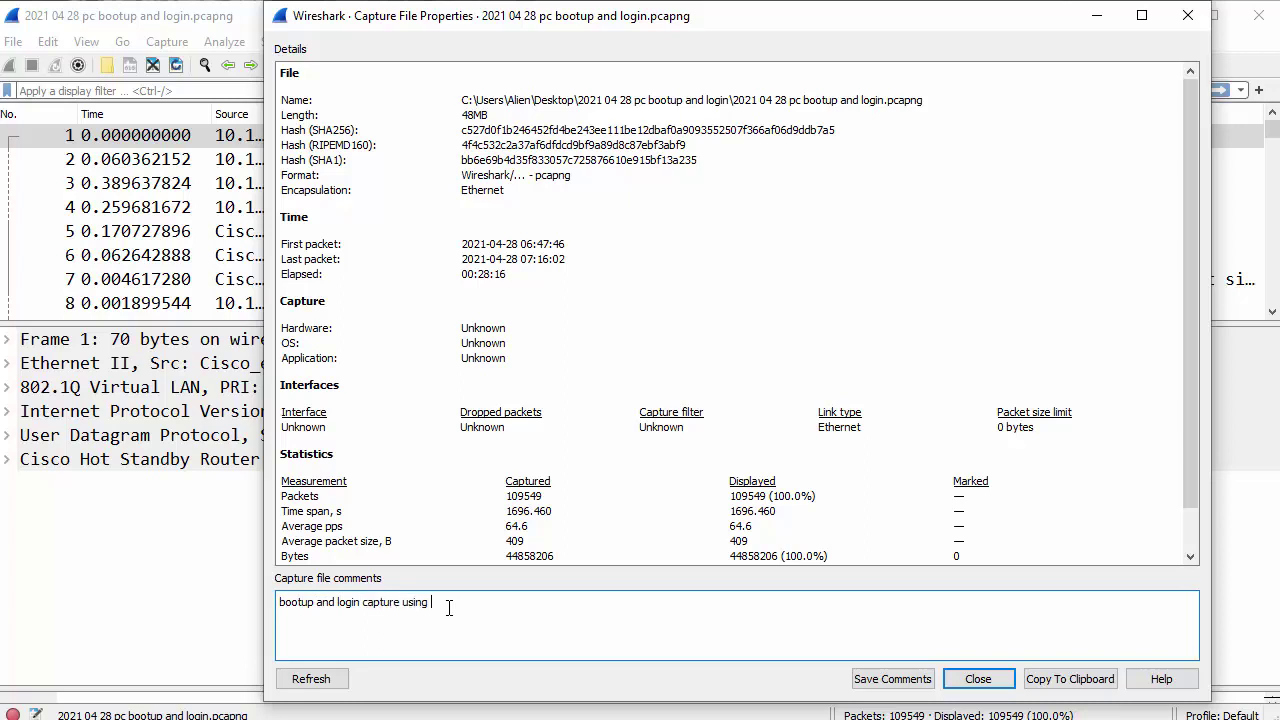
text(my profitap IOTA)
key(Return)
text(captured from my desk)
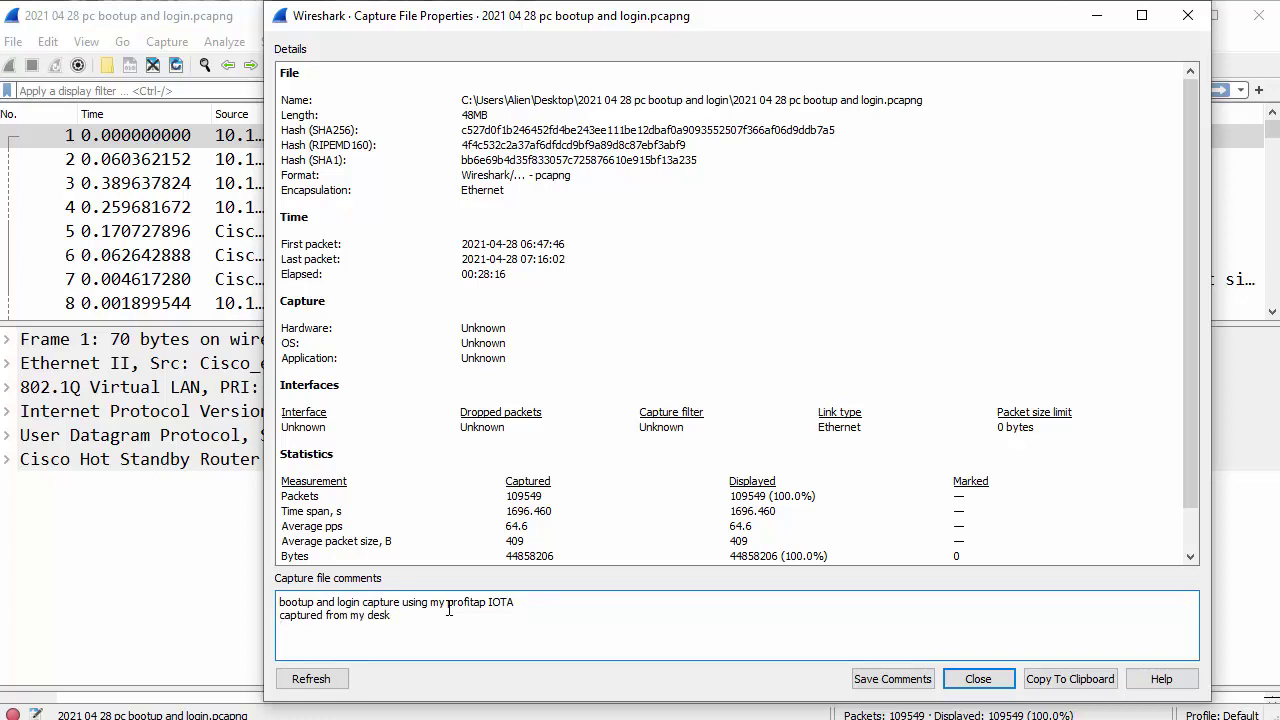
Add the lines "6:52 am bootup" and "6:59 am login" to the capture file comments
key(Return)
text(6:52 am bootp)
key(BackSpace)
text(up )
text(6:59 )
text(am)
text( login)
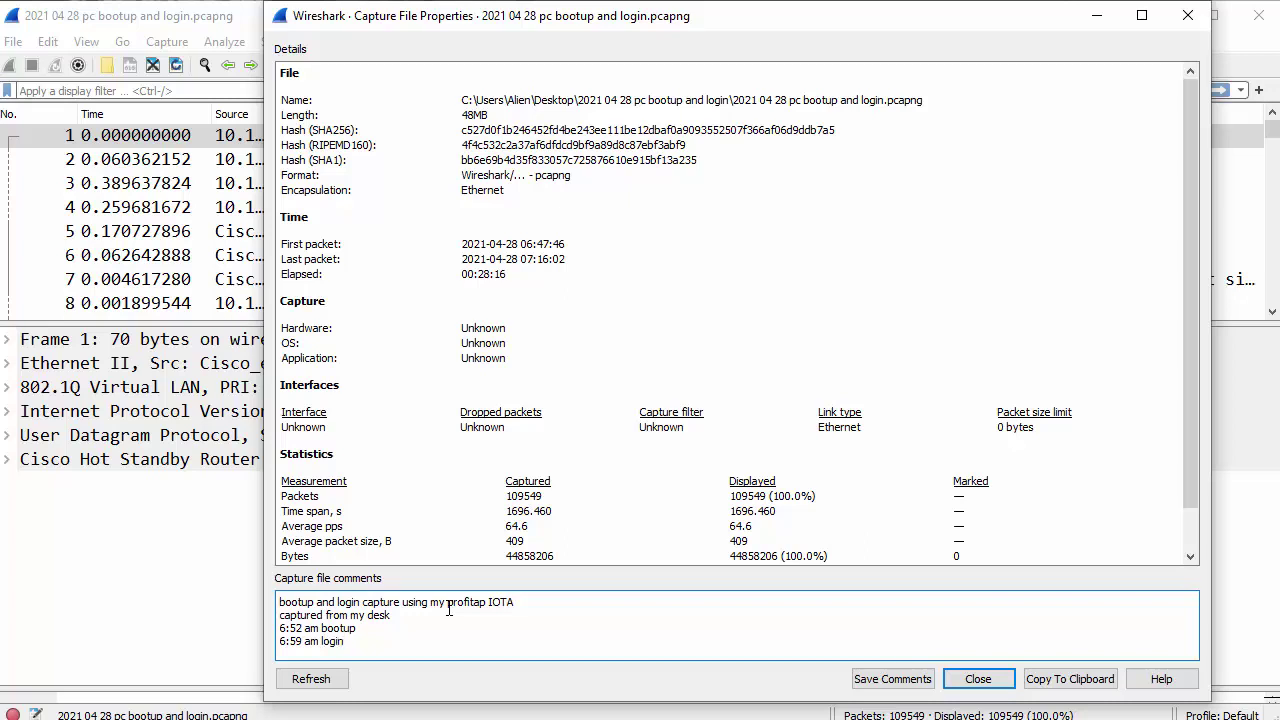
key(Return)
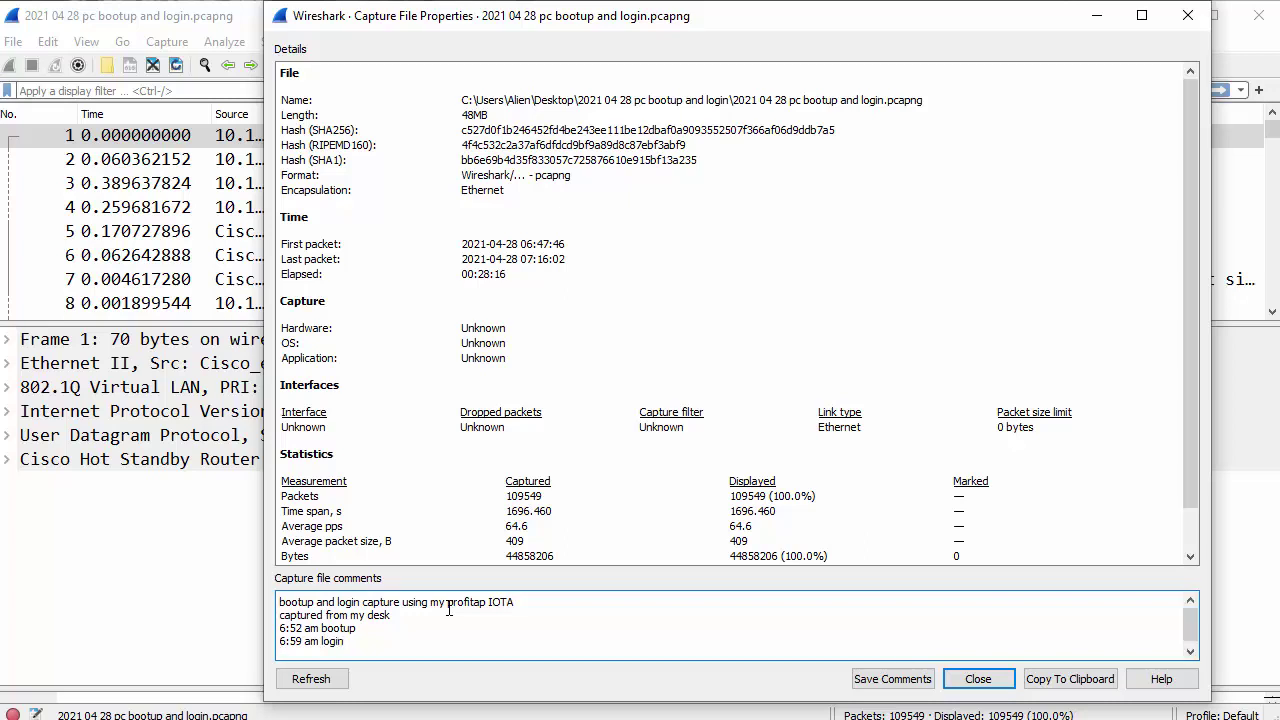
Save the comments and the capture file, and check the stored comments in the capture file properties
click(895, 679)
click(970, 679)
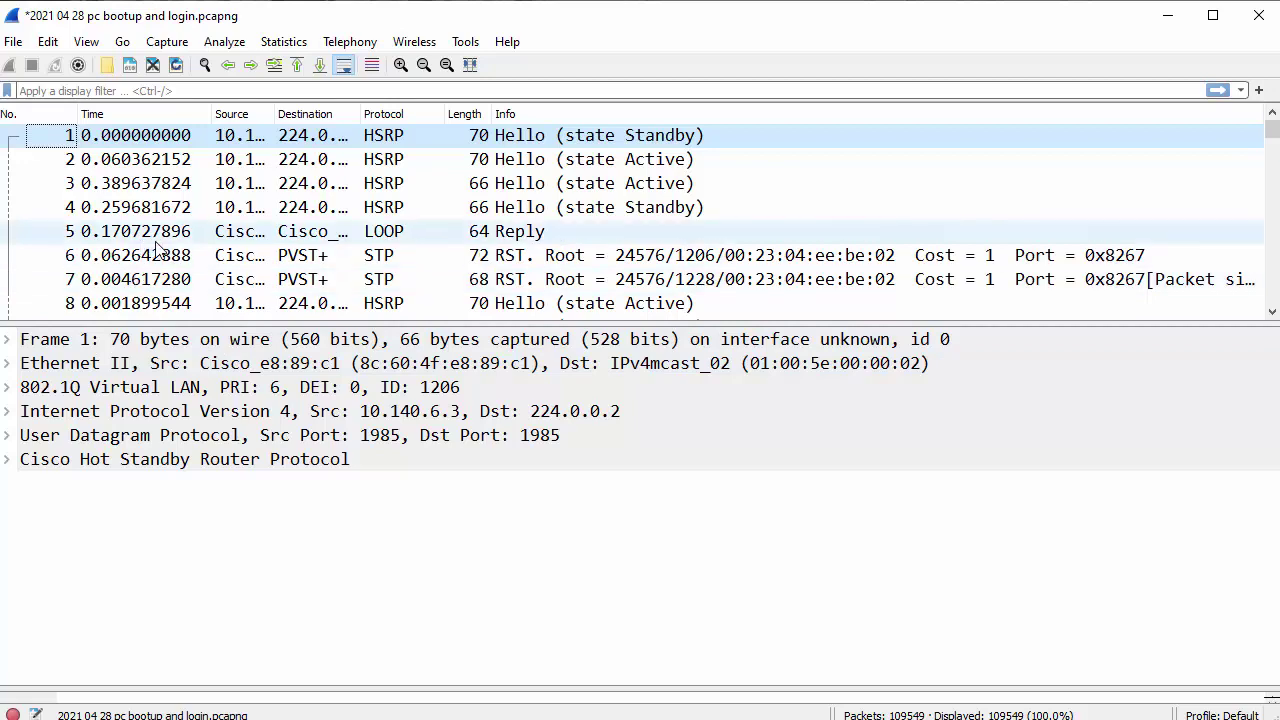
click(13, 43)
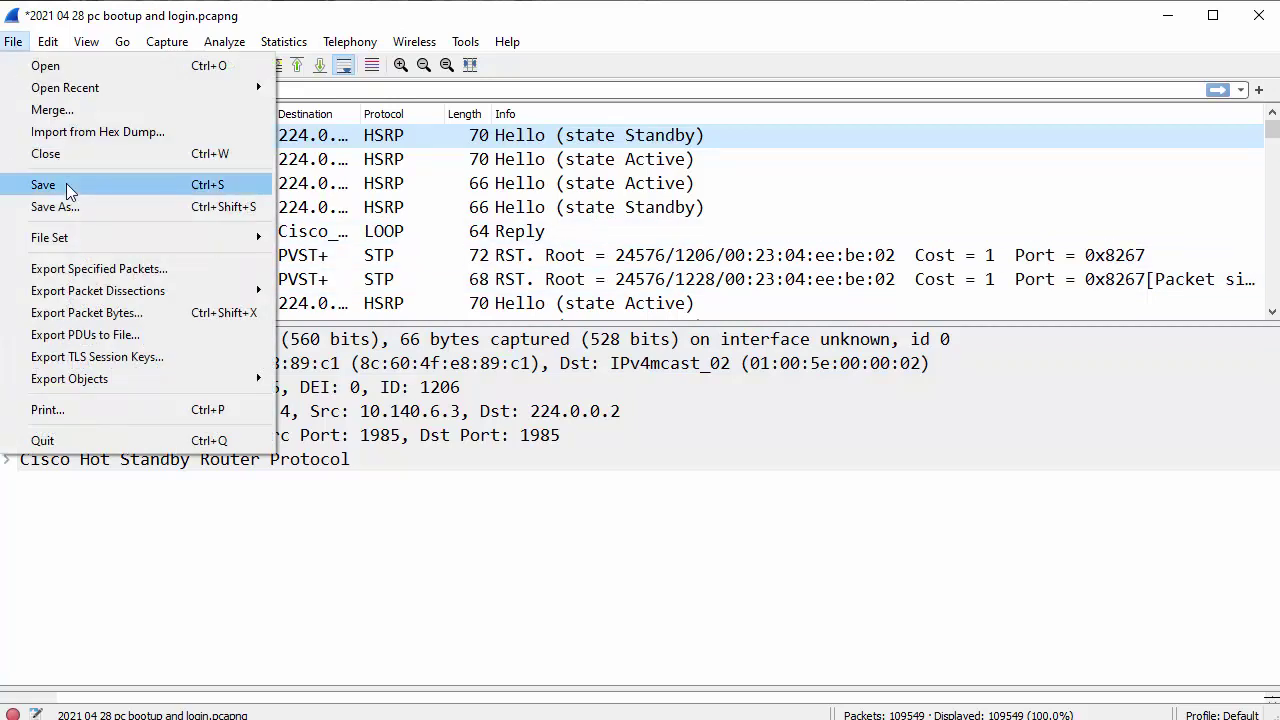
mouse_move(47, 41)
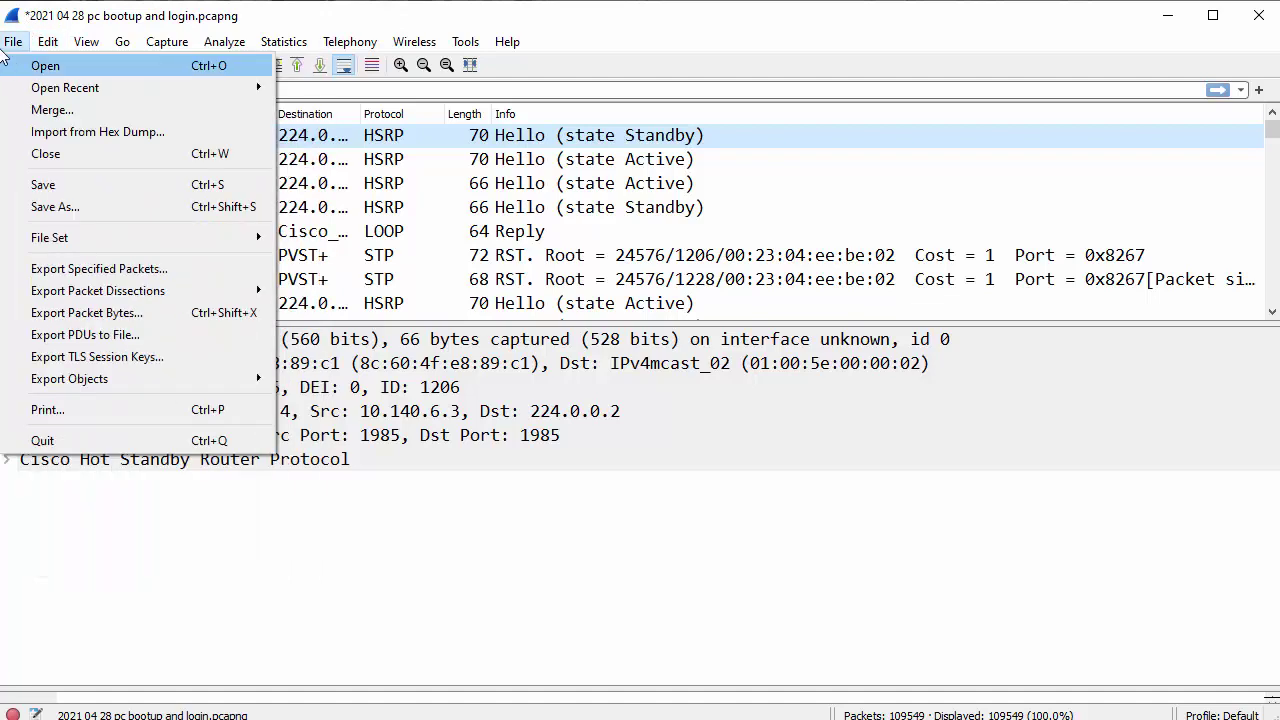
click(53, 183)
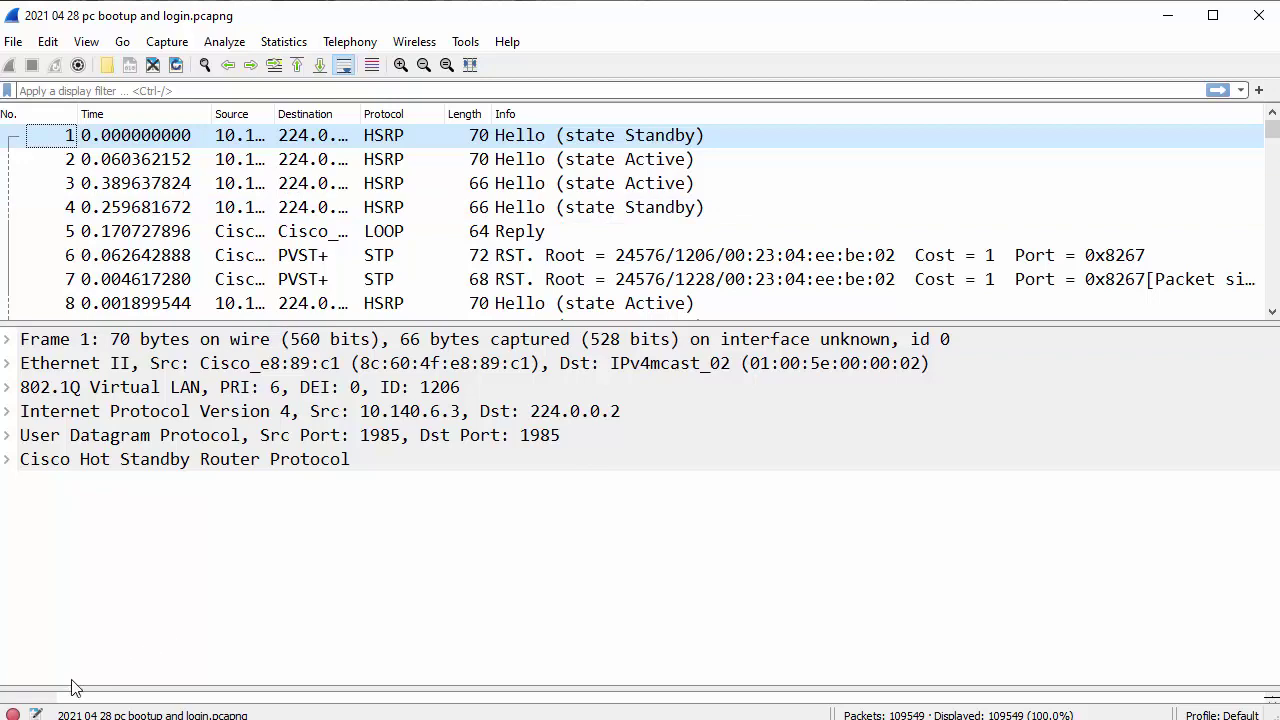
click(36, 714)
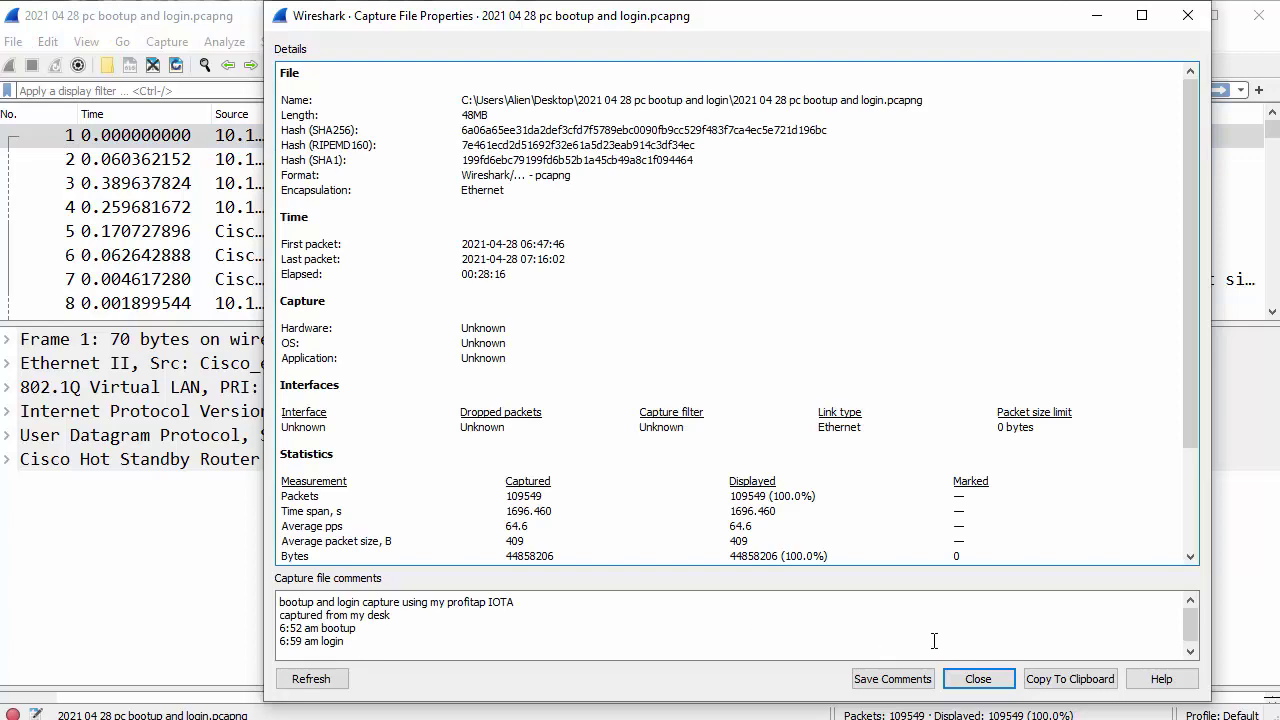
click(995, 685)
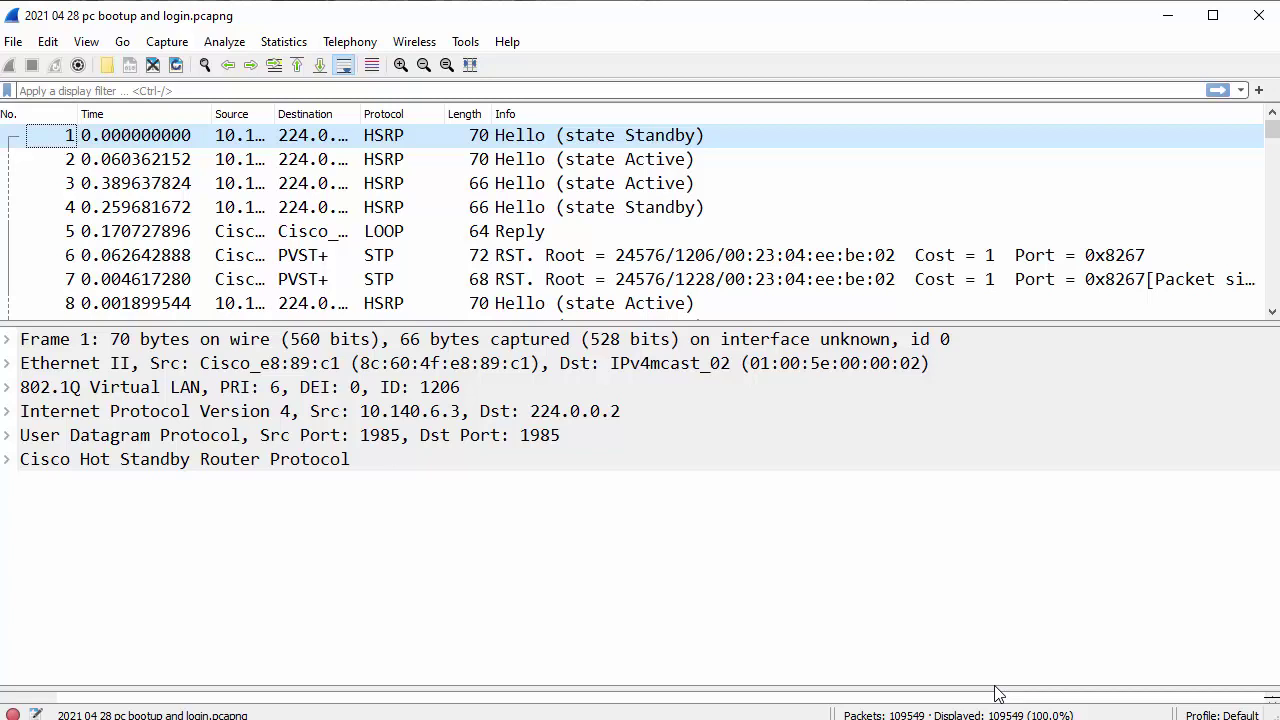
Append the line "refer to 123.pptx to show diagrams, photos, etc" to the capture file comments, below a blank line
click(35, 714)
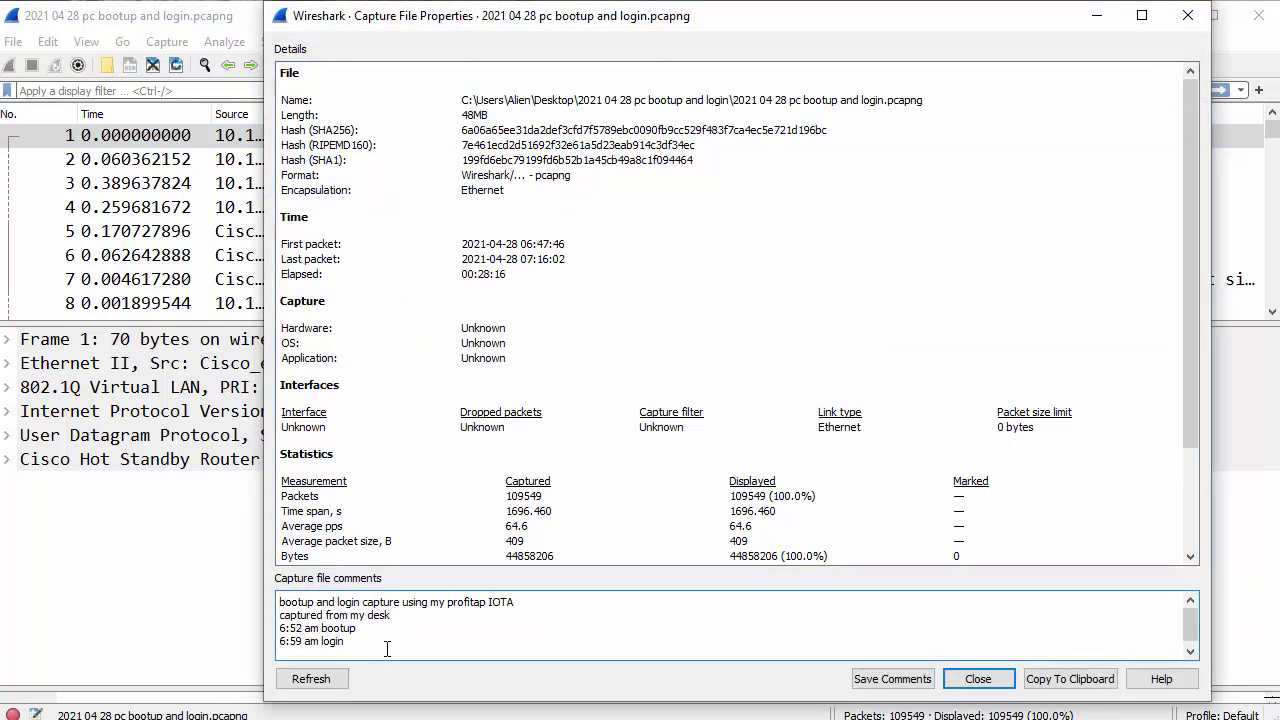
key(Return)
text(refer)
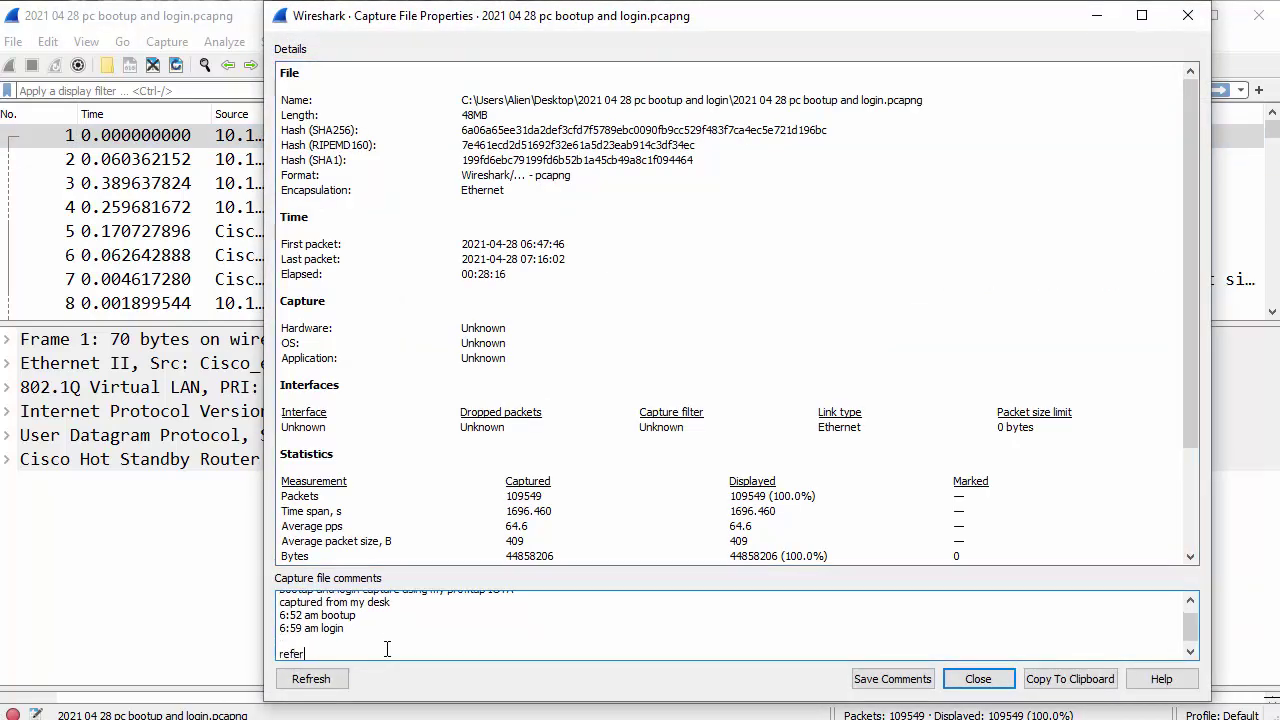
text( to 123.pptx to show diagr)
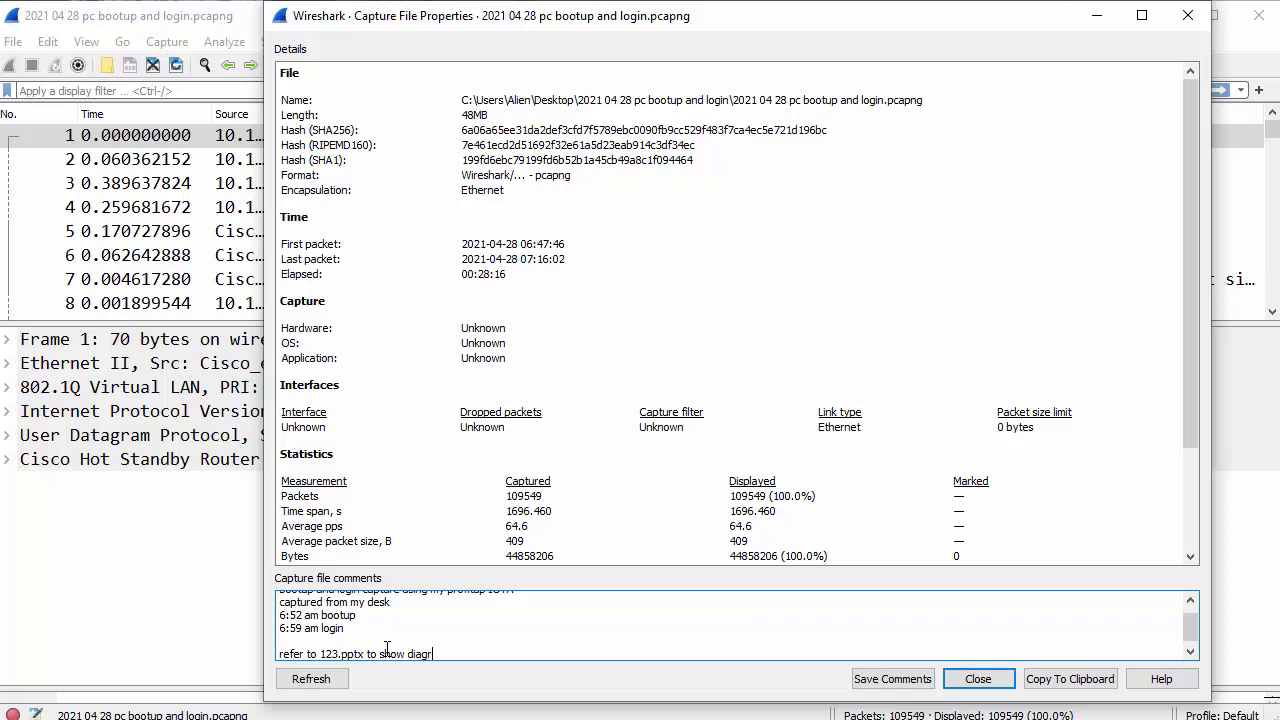
text(ams, photoe)
text(, etc)
Save the extended comments, close the file properties and save the capture file under its existing name
click(893, 679)
click(978, 679)
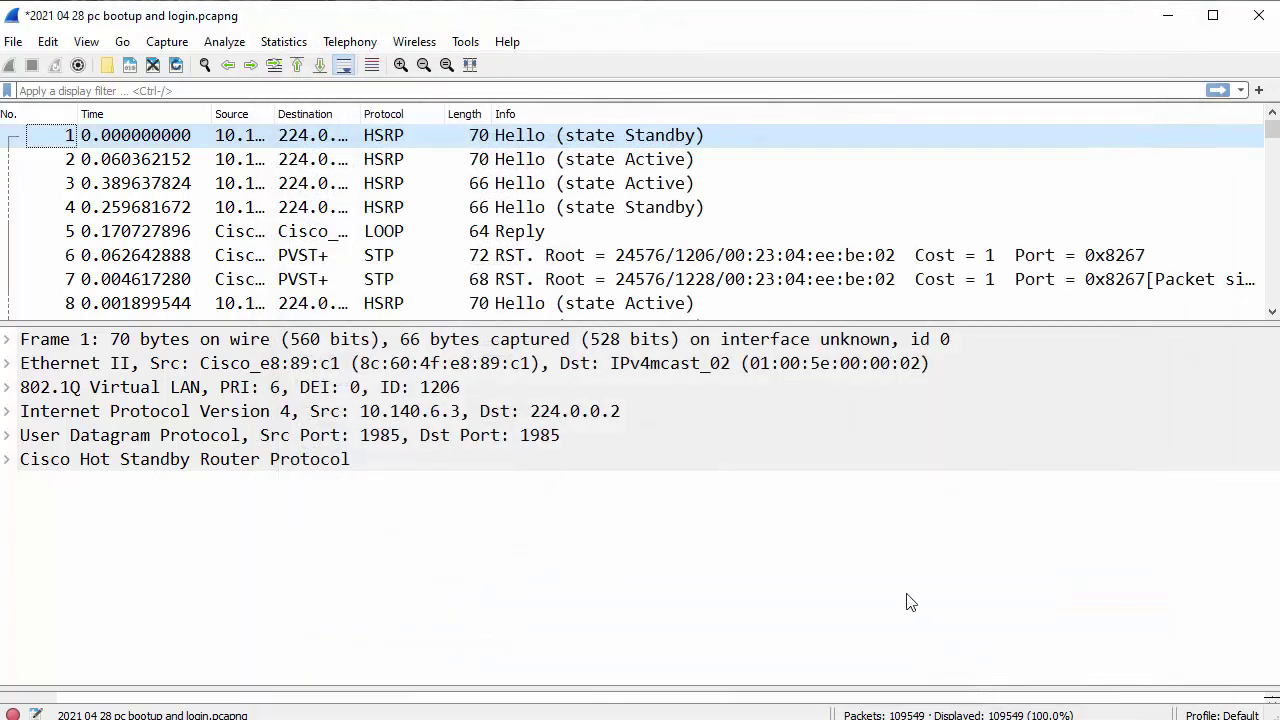
click(13, 41)
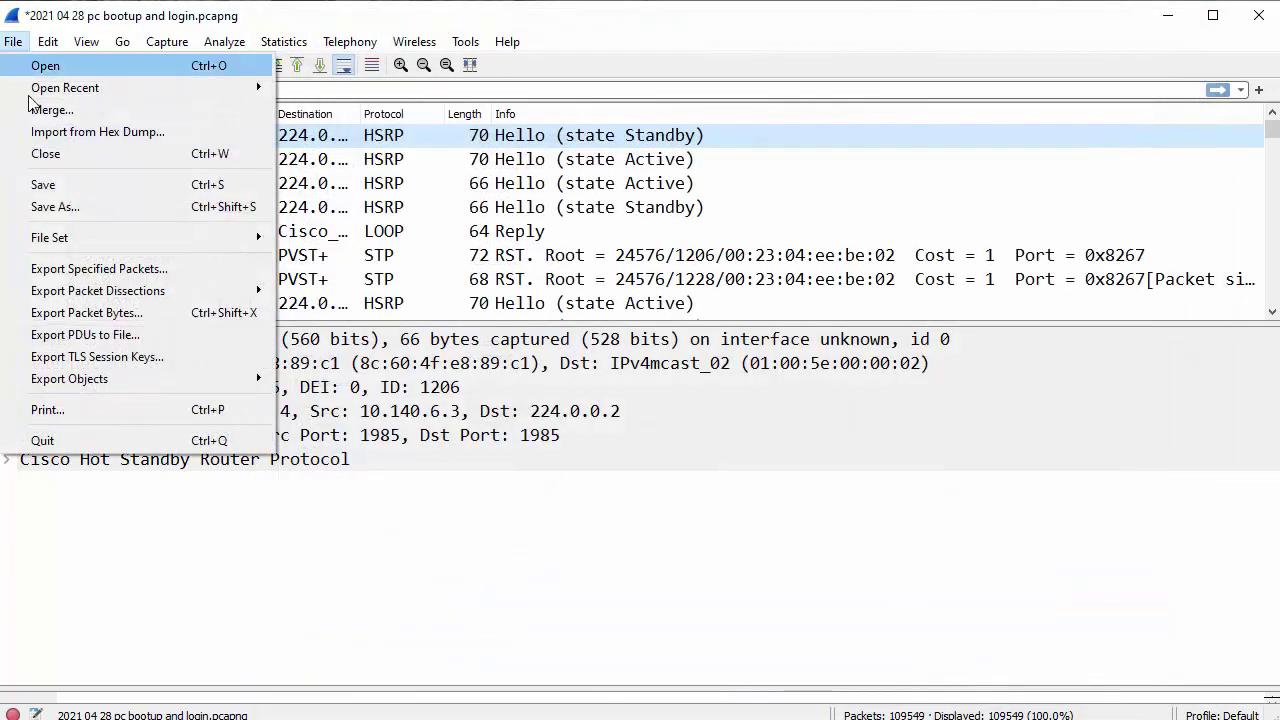
click(45, 183)
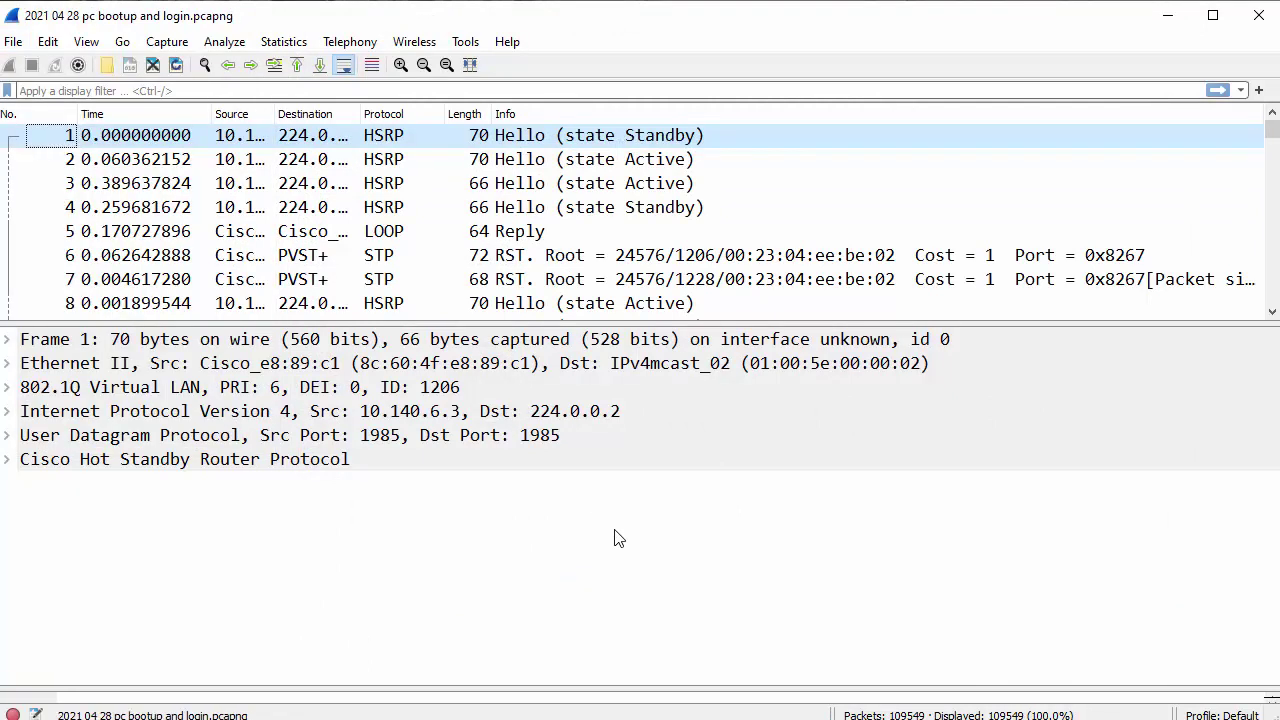